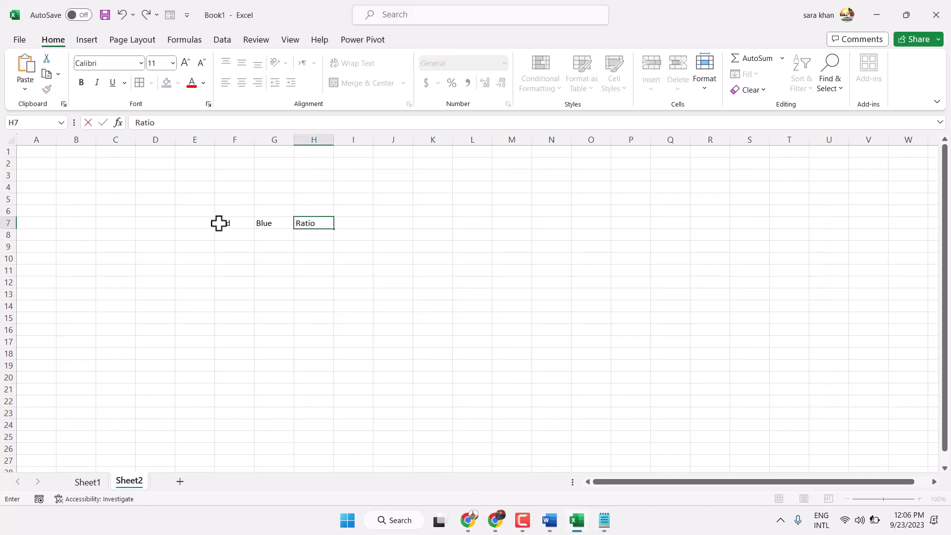
Widen the Ratio column, make headers F7:H7 size 20 and centred, then copy them down.
drag(218, 223, 322, 223)
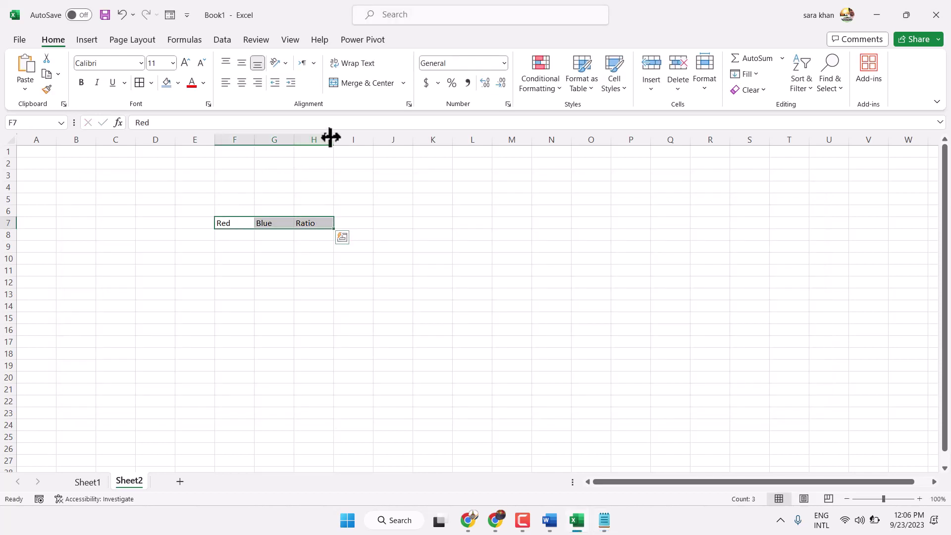
drag(333, 135, 509, 133)
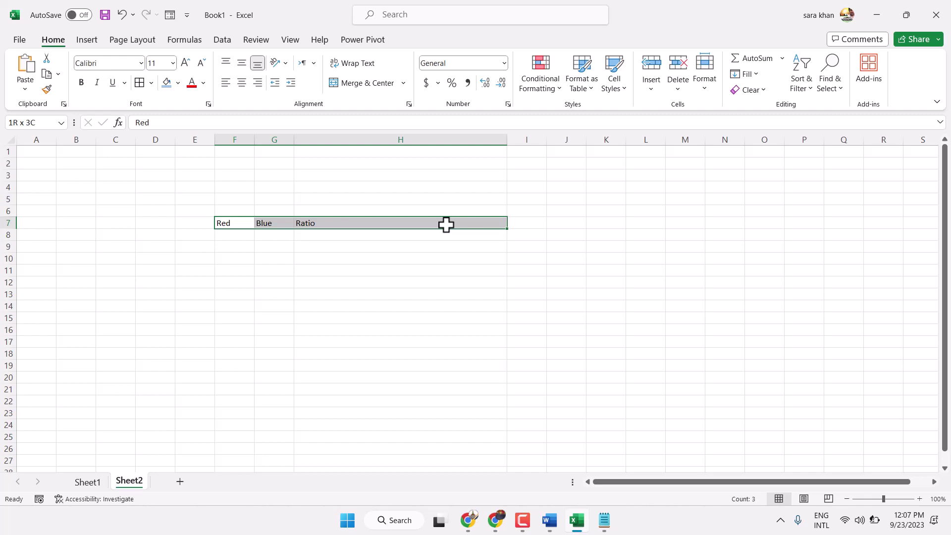
click(185, 62)
click(186, 63)
click(186, 63)
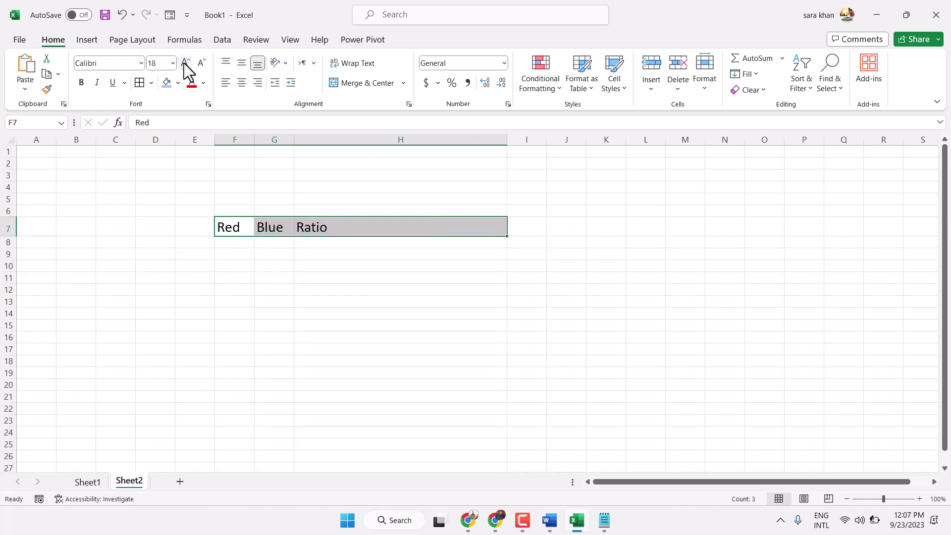
click(185, 63)
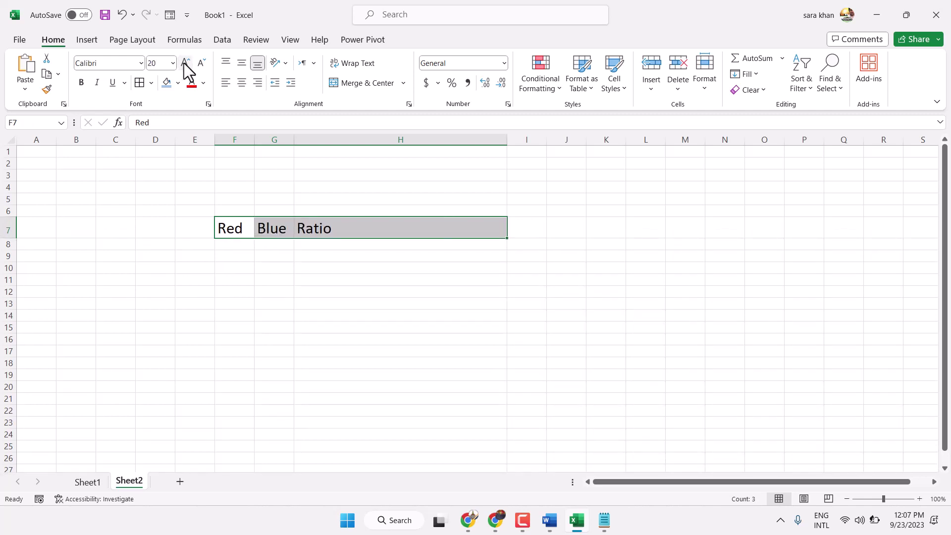
click(240, 83)
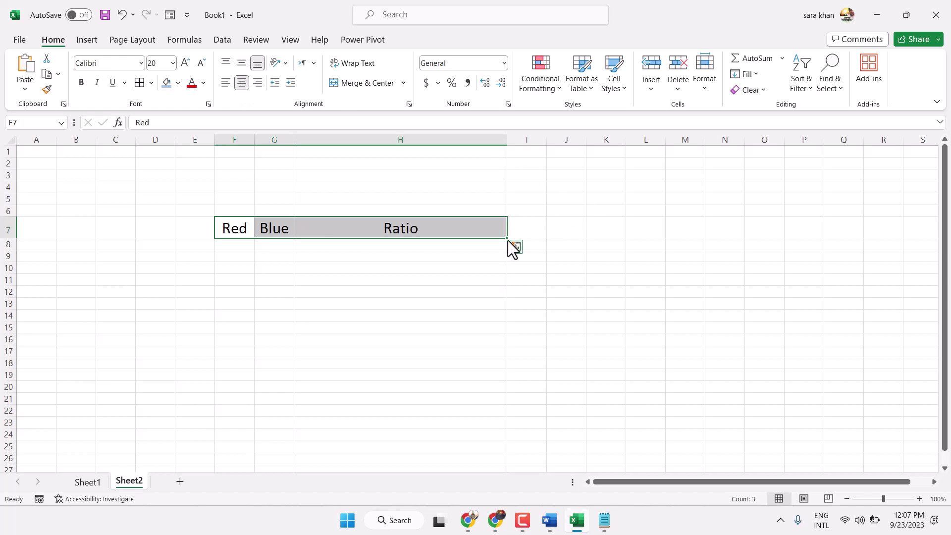
drag(507, 239, 516, 416)
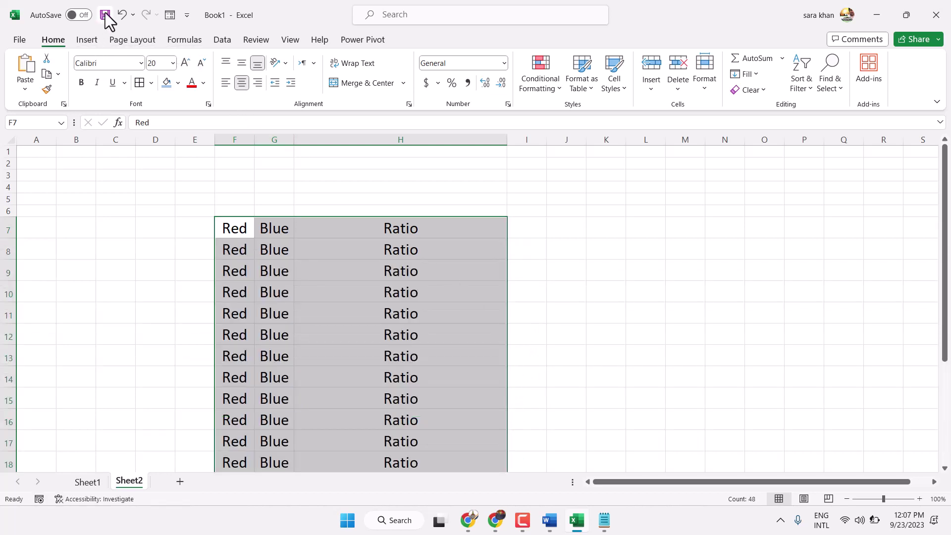
Undo the header rows that were copied down the table.
click(122, 17)
click(510, 281)
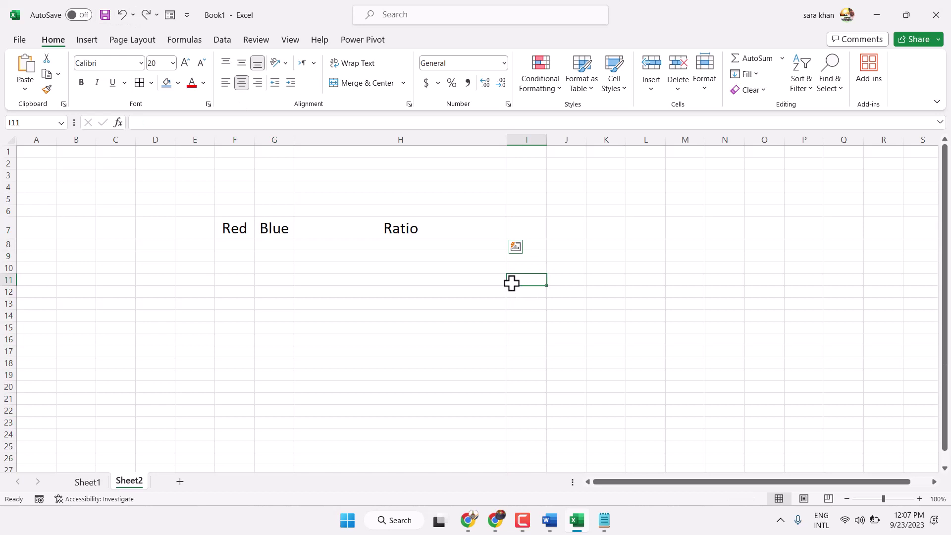
click(217, 242)
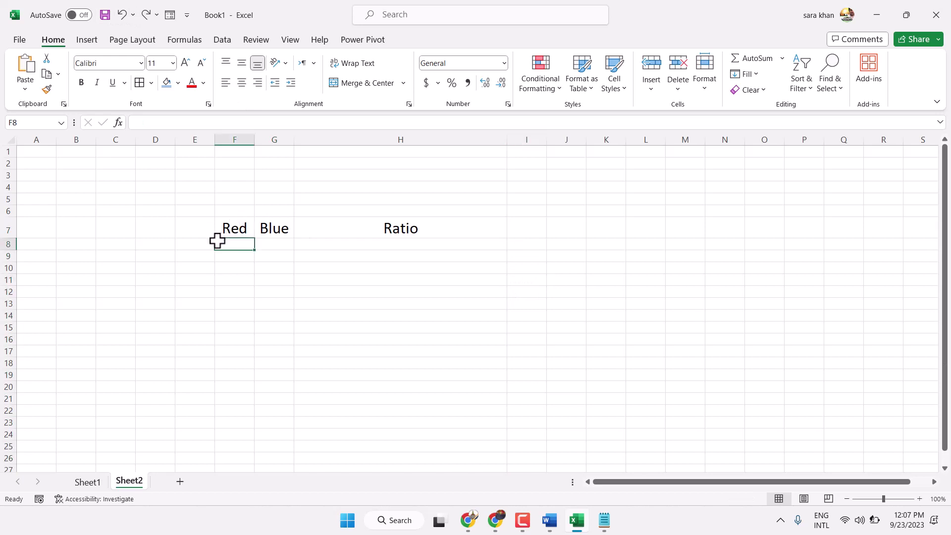
Apply All Borders to the table range F7:H25.
drag(219, 222, 490, 440)
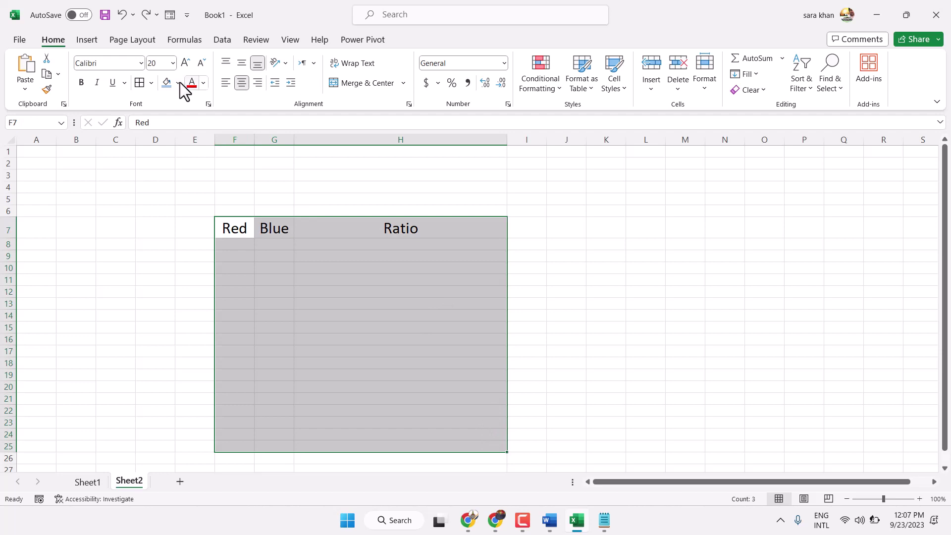
click(151, 83)
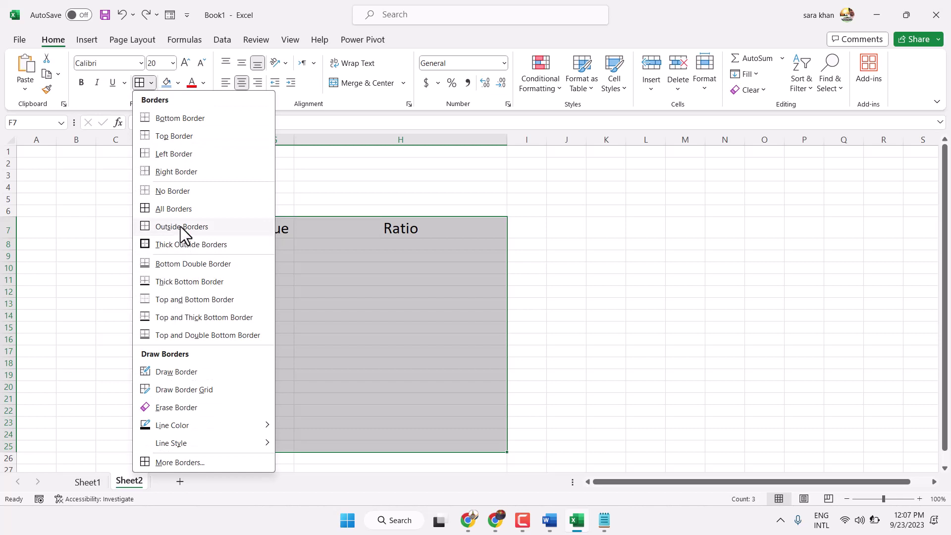
click(177, 209)
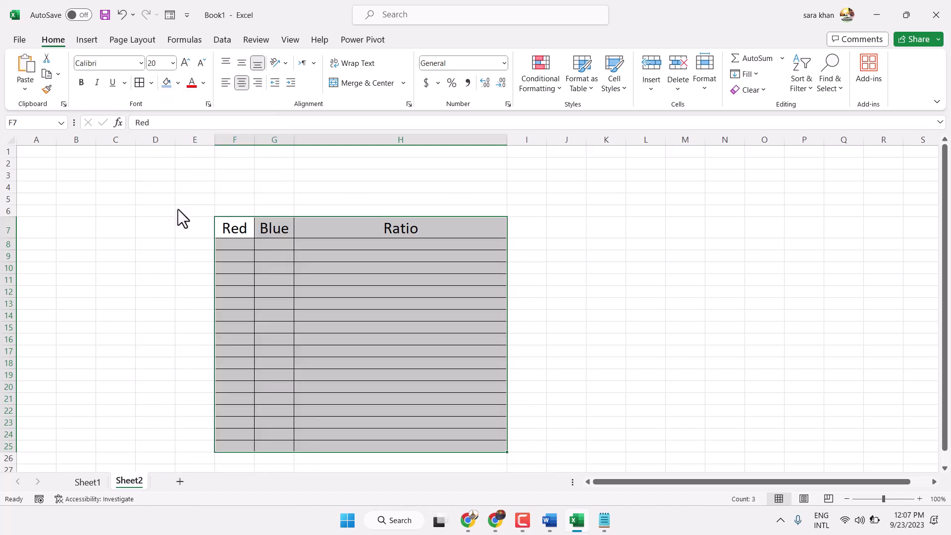
click(331, 281)
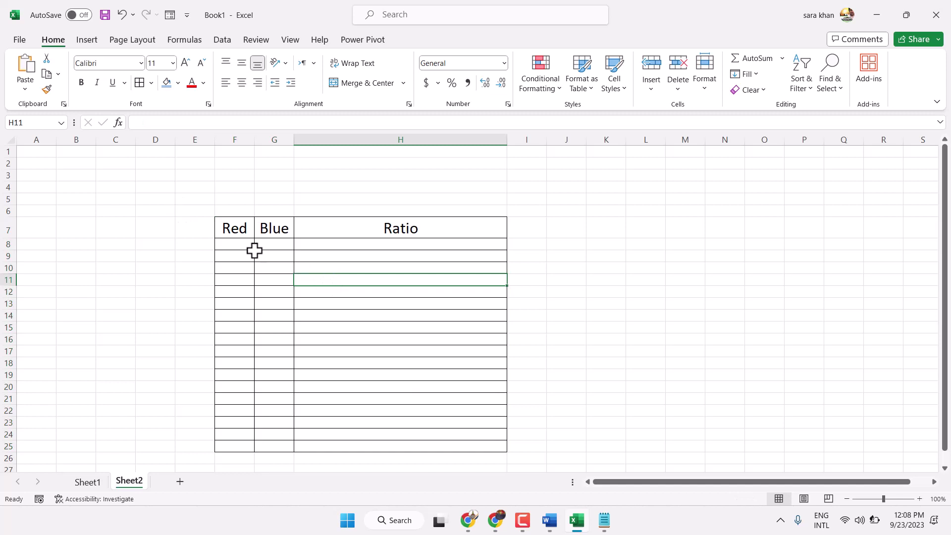
Fill the data cells below the headers light blue.
drag(223, 246, 447, 445)
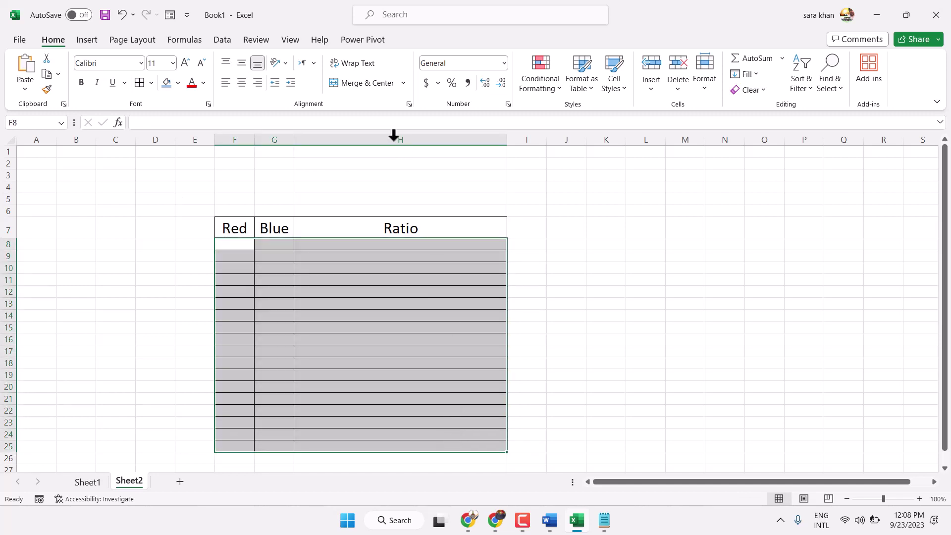
click(178, 84)
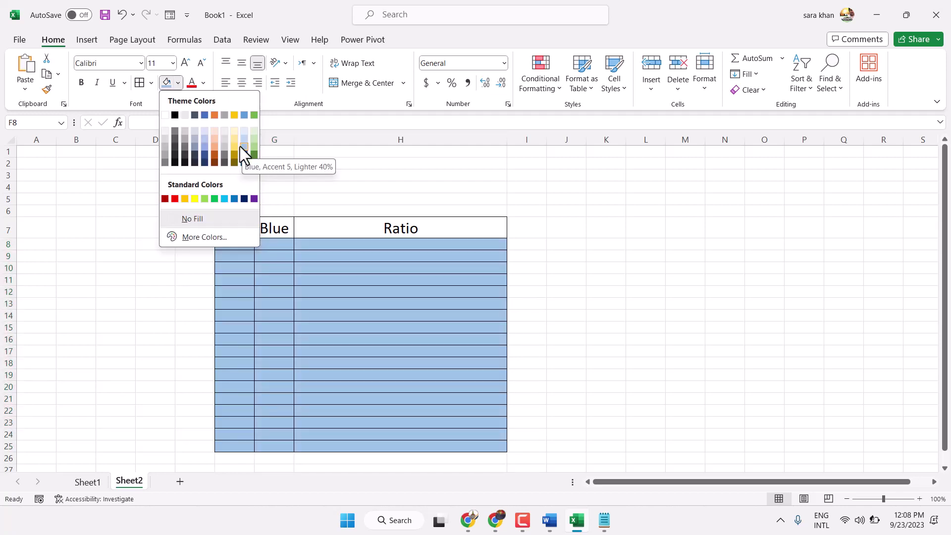
click(240, 147)
Enter Red/Blue values 60 and 15 in row 8, and 3 and 12 in row 9.
click(230, 244)
text(6)
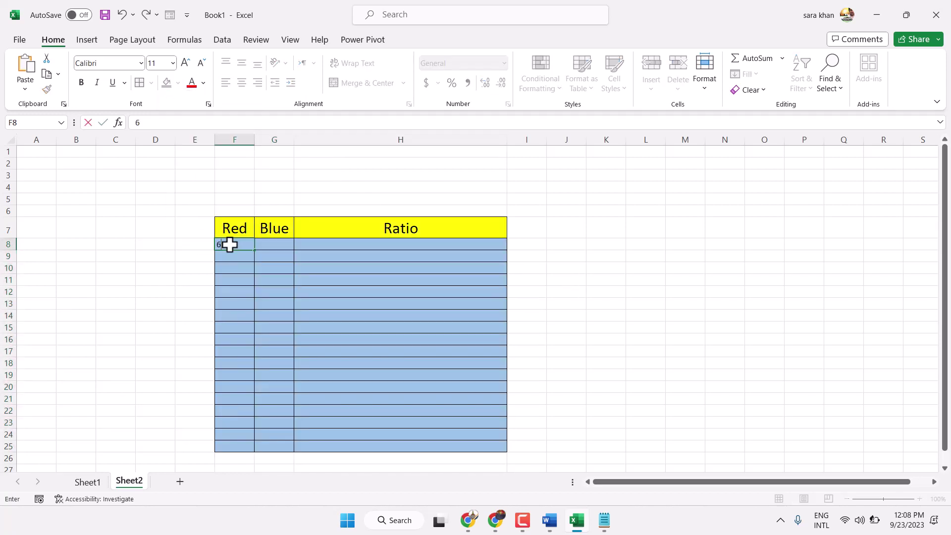
text(0)
click(274, 246)
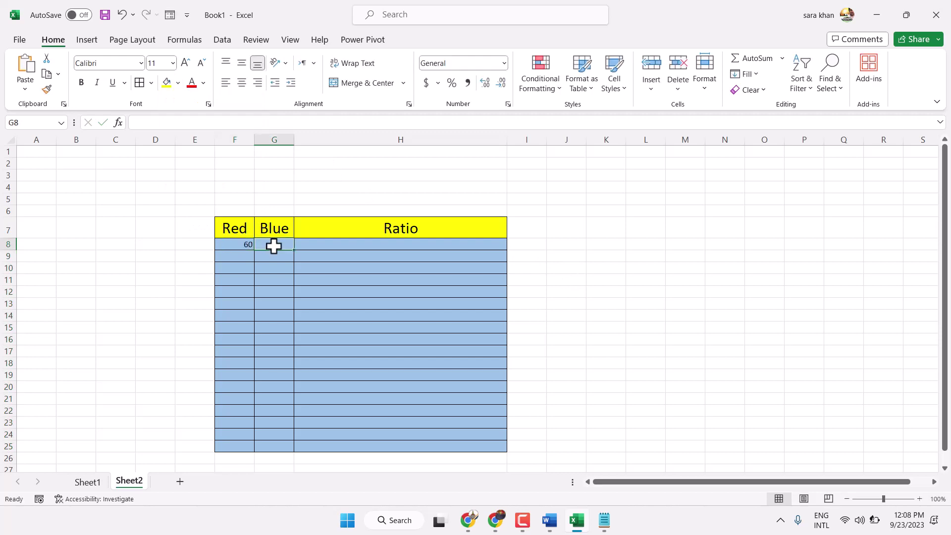
text(14)
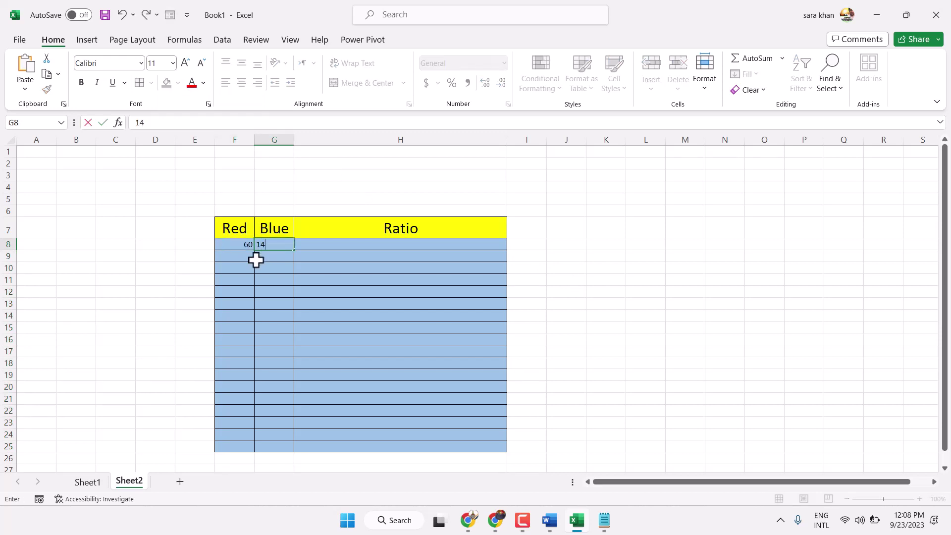
click(238, 256)
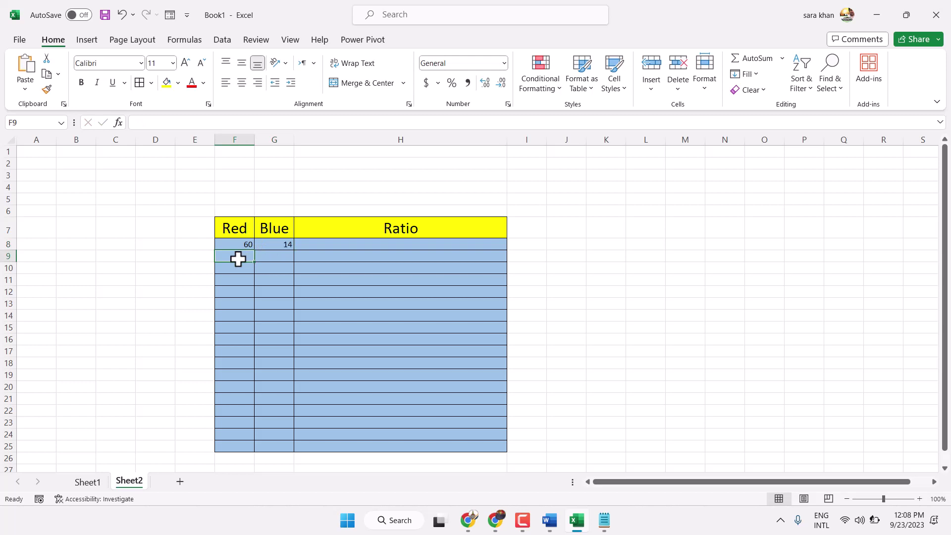
text(2)
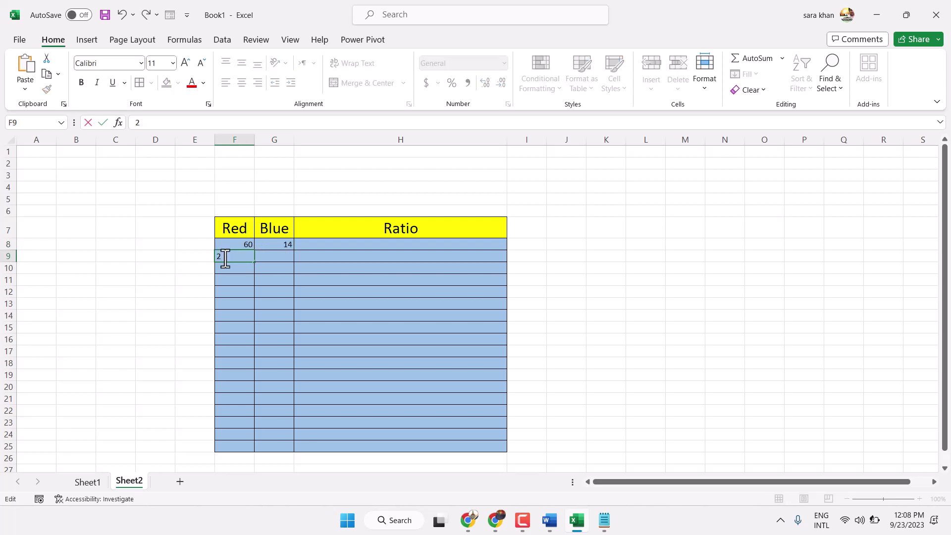
double_click(226, 258)
text(3)
click(272, 257)
text(12)
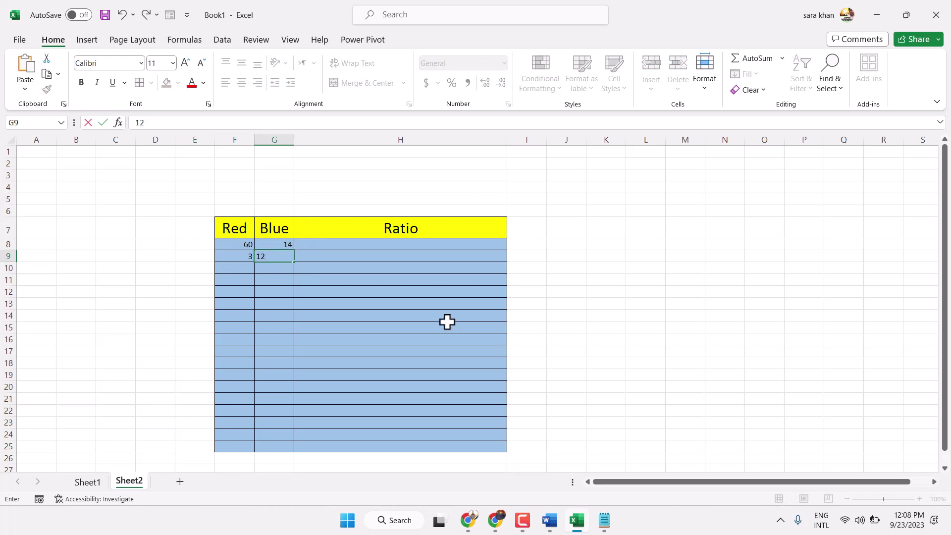
click(337, 258)
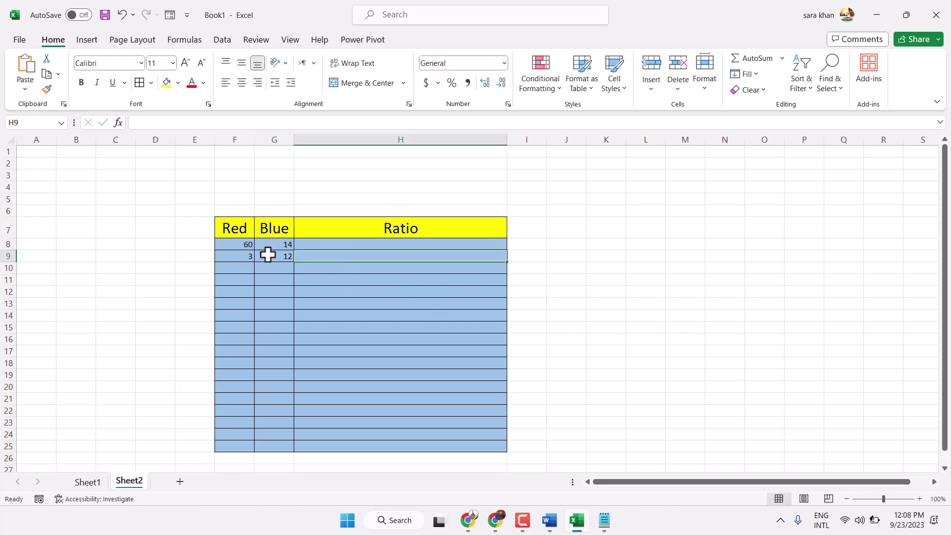
Enlarge the F8:H25 data text to size 16 and zoom in on the sheet.
click(233, 243)
drag(233, 243, 477, 445)
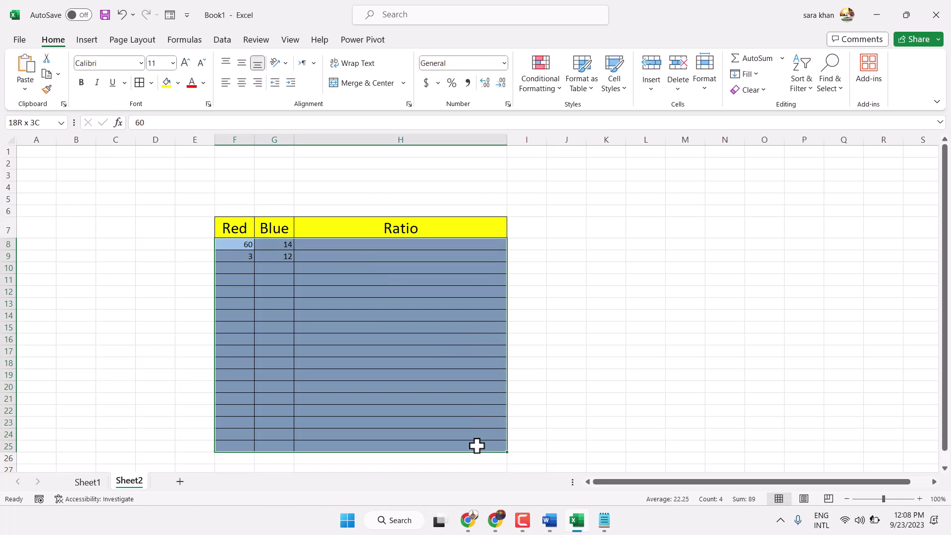
click(186, 64)
click(187, 64)
click(186, 63)
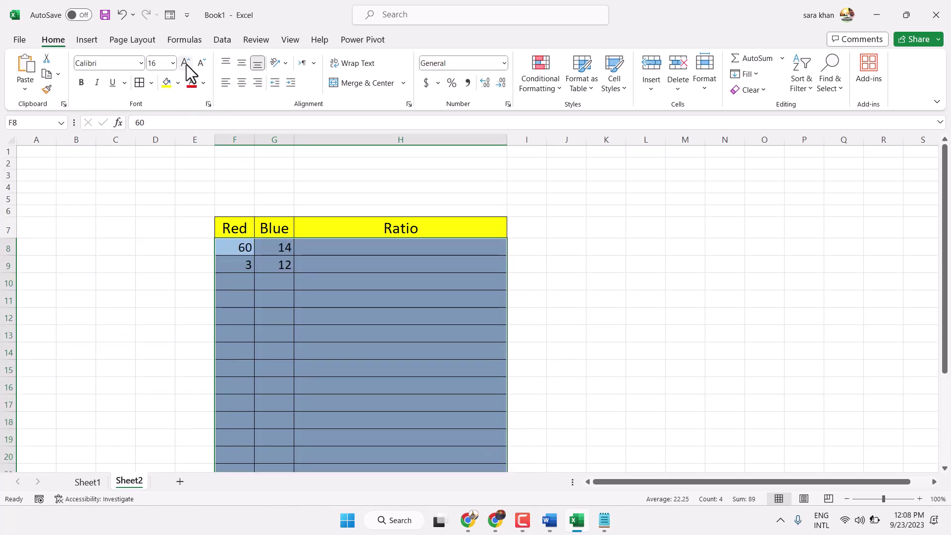
click(898, 499)
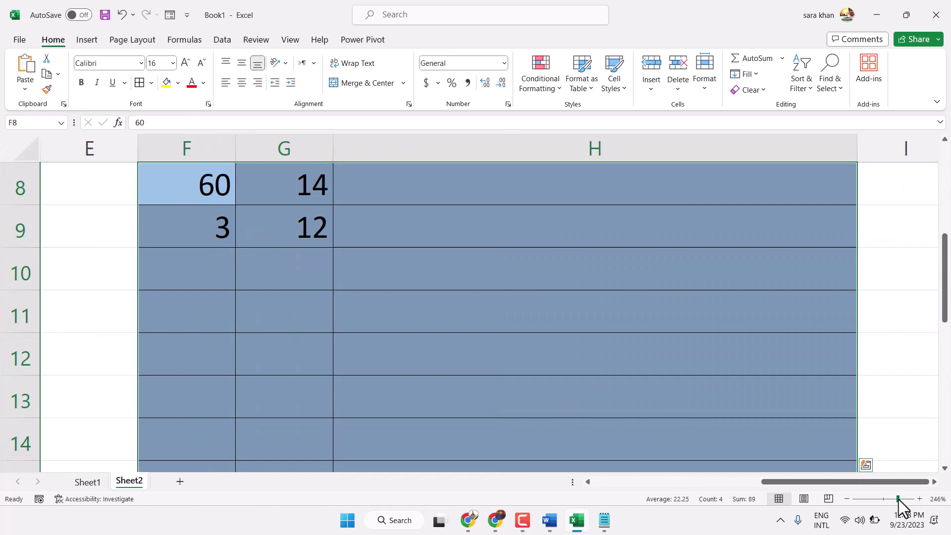
Enter =F8/GCD(F8:G8) in H8 and centre the resulting 4.
click(381, 301)
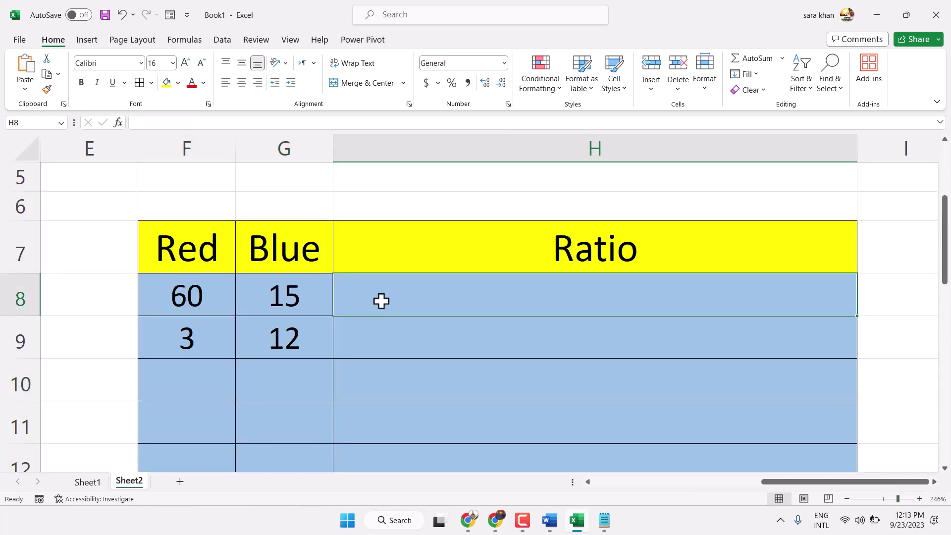
text(=)
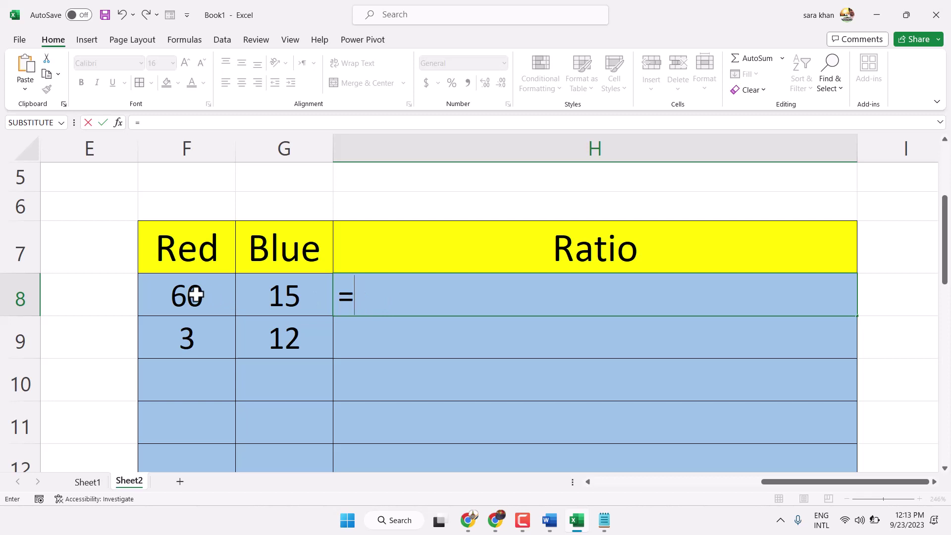
click(196, 295)
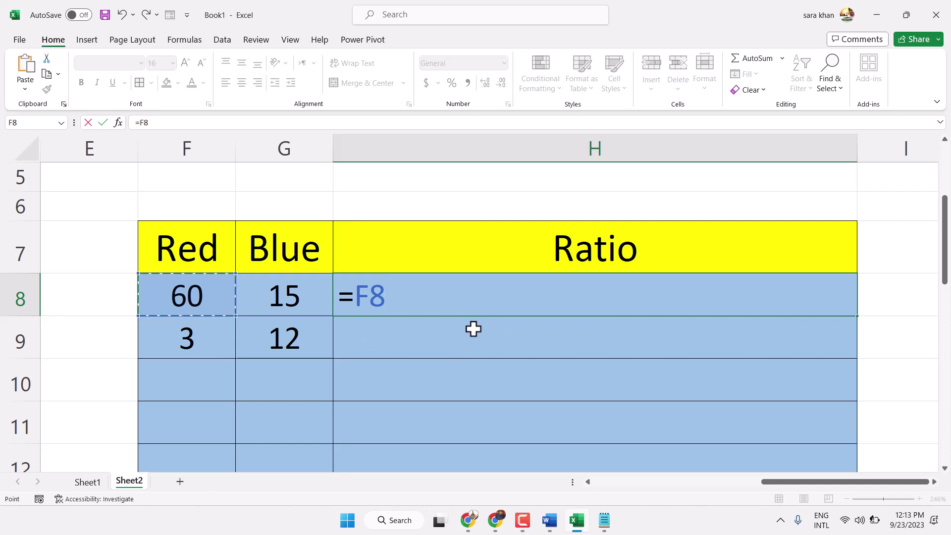
text(/GCD)
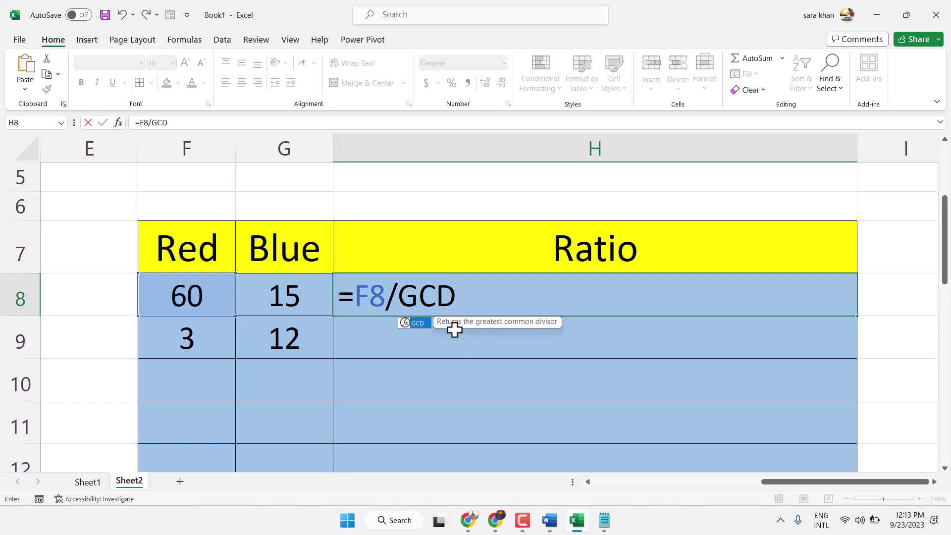
double_click(424, 331)
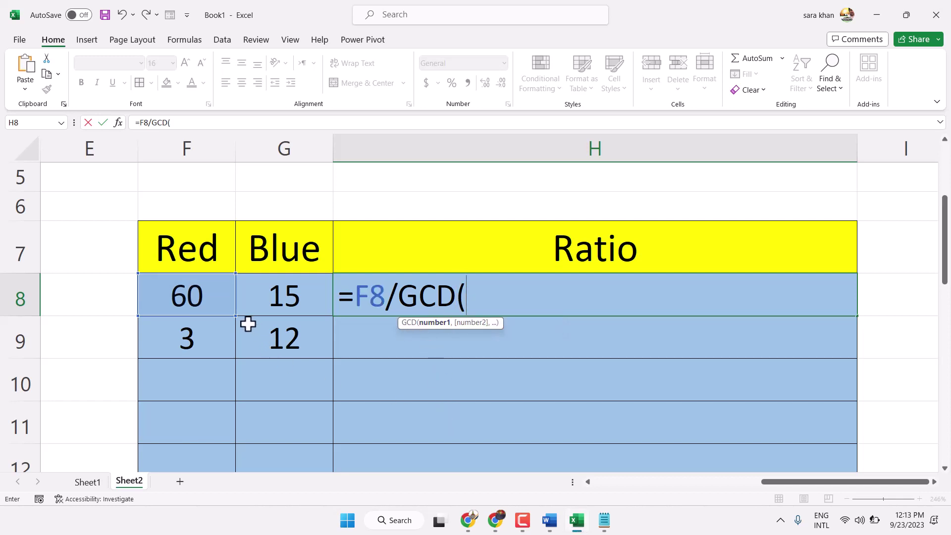
drag(184, 294, 276, 300)
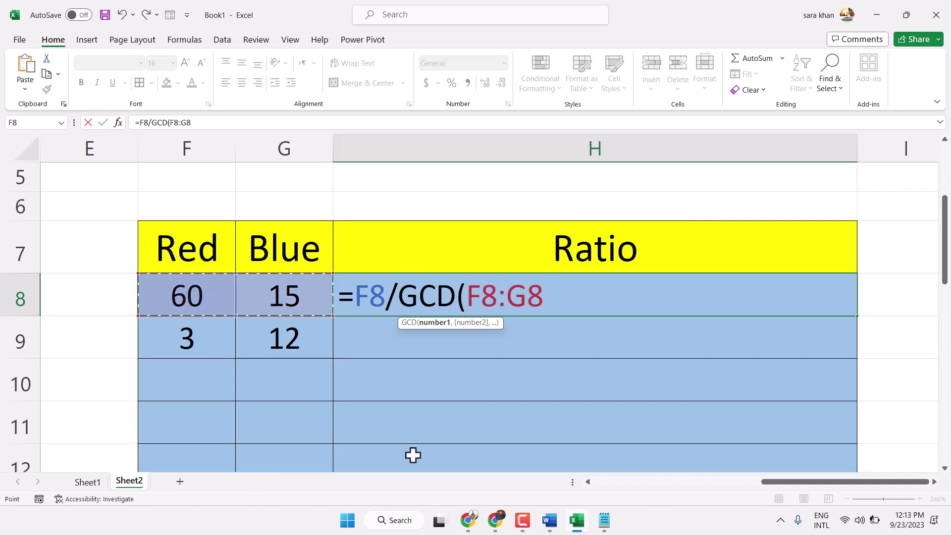
text())
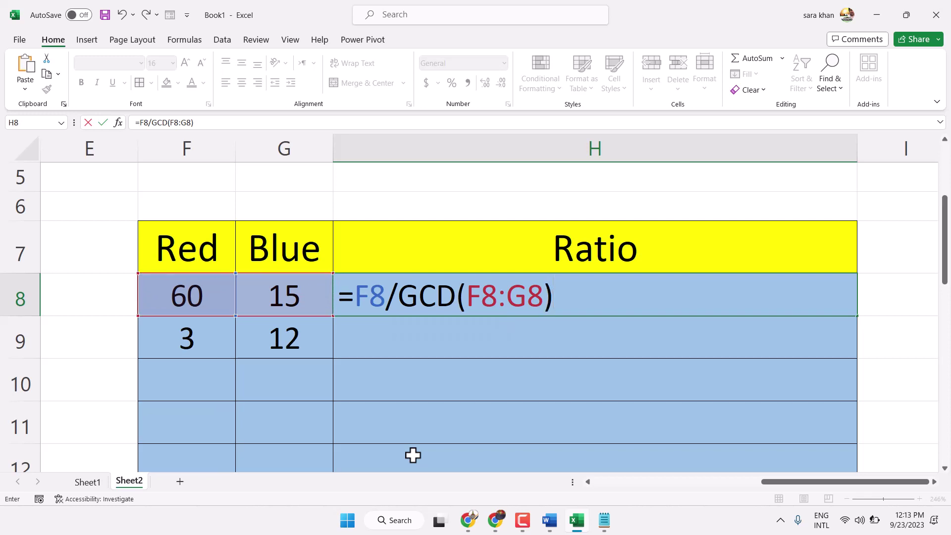
key(Return)
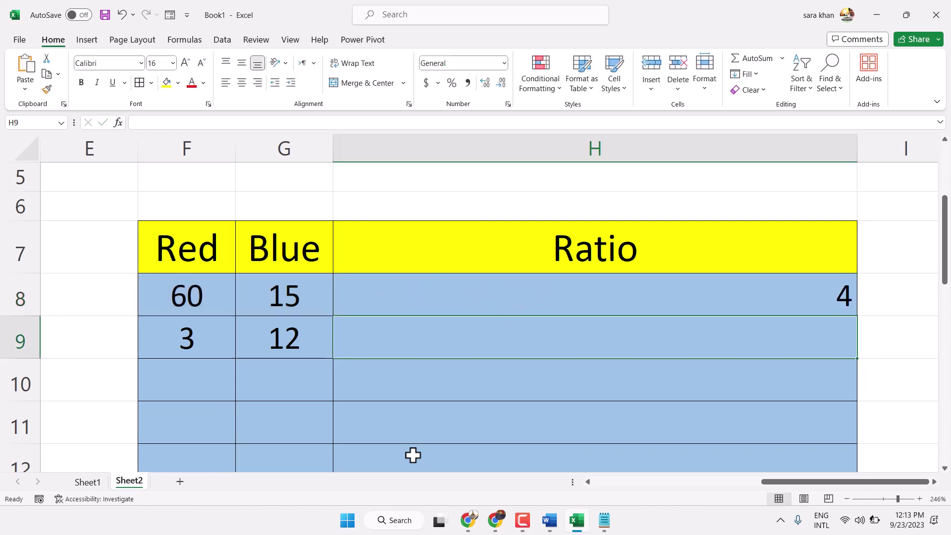
click(703, 300)
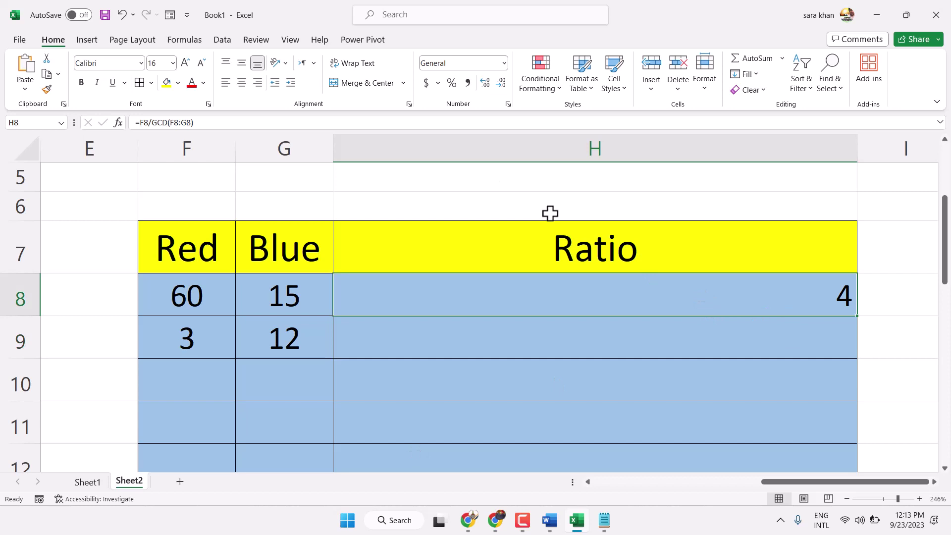
click(241, 83)
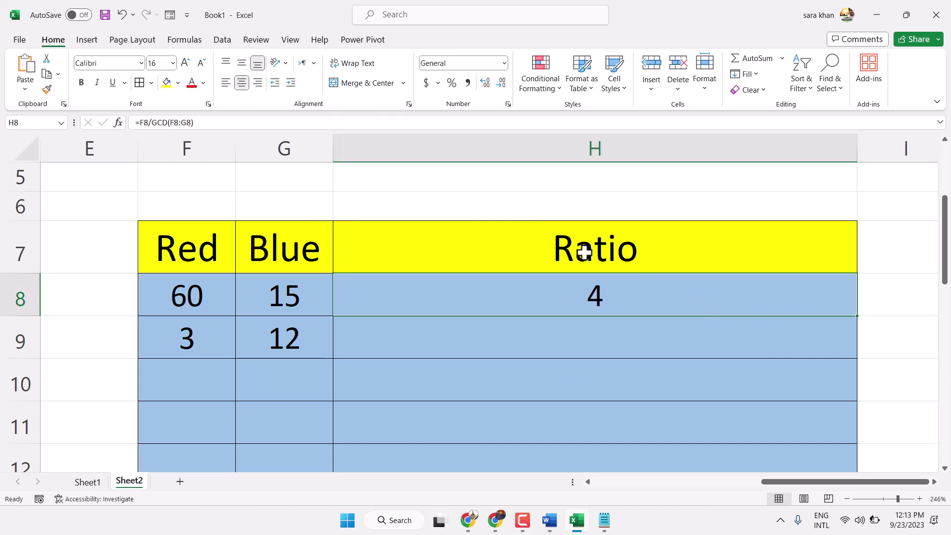
Extend H8's formula with &":"&G8 after the Red part.
double_click(626, 285)
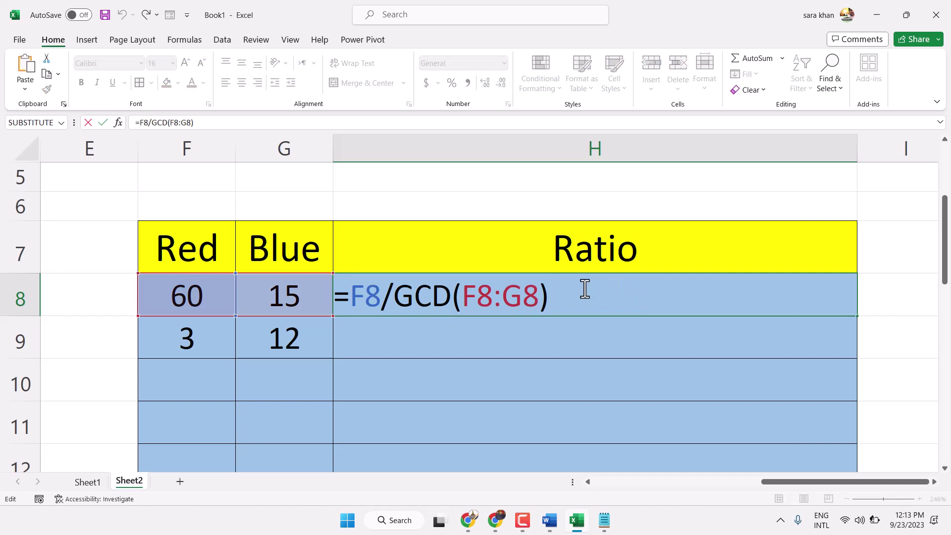
text(&":)
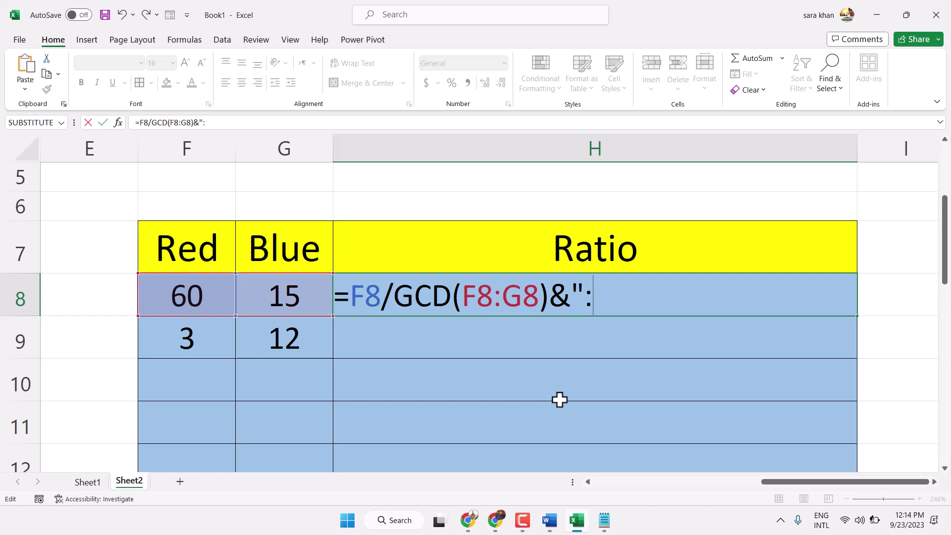
text("&)
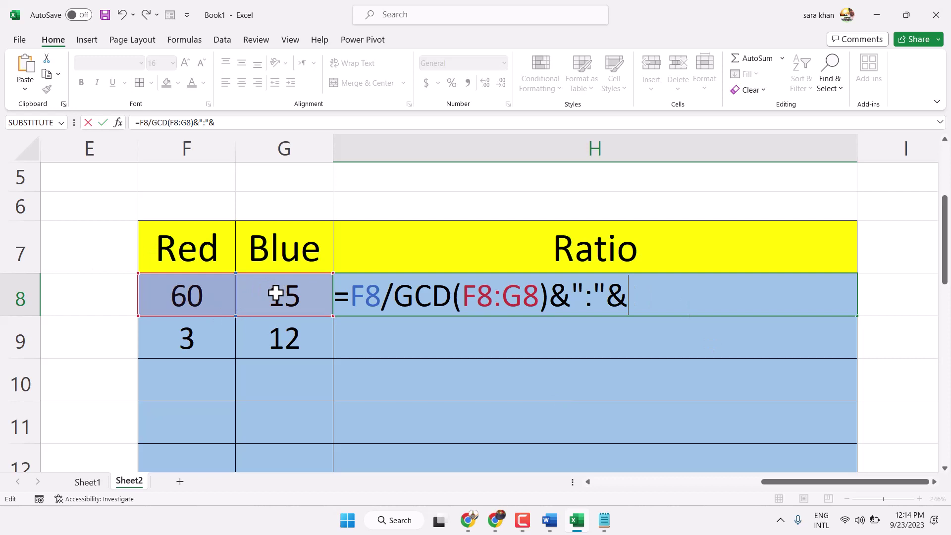
click(276, 295)
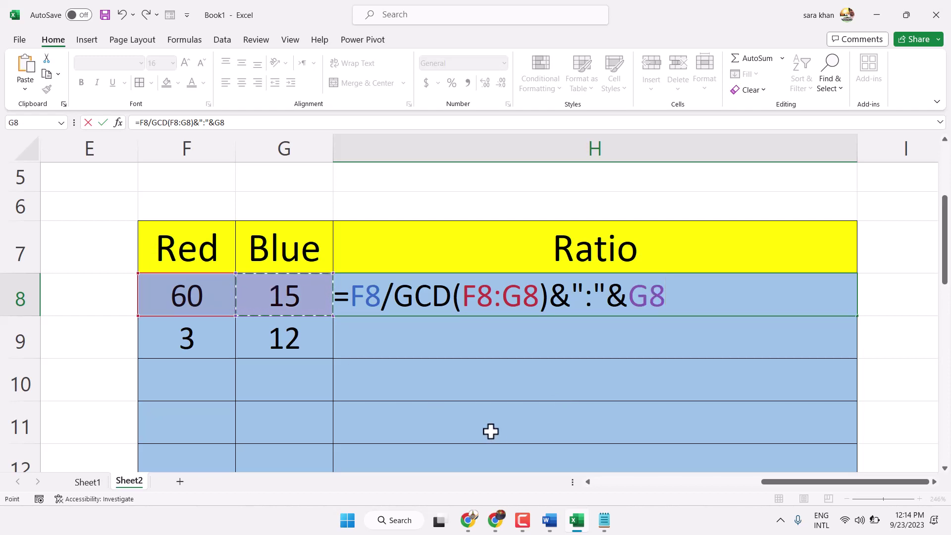
Divide G8 by GCD(F8:G8) so H8 shows 4:1, then fill it into H9.
text(/GCD)
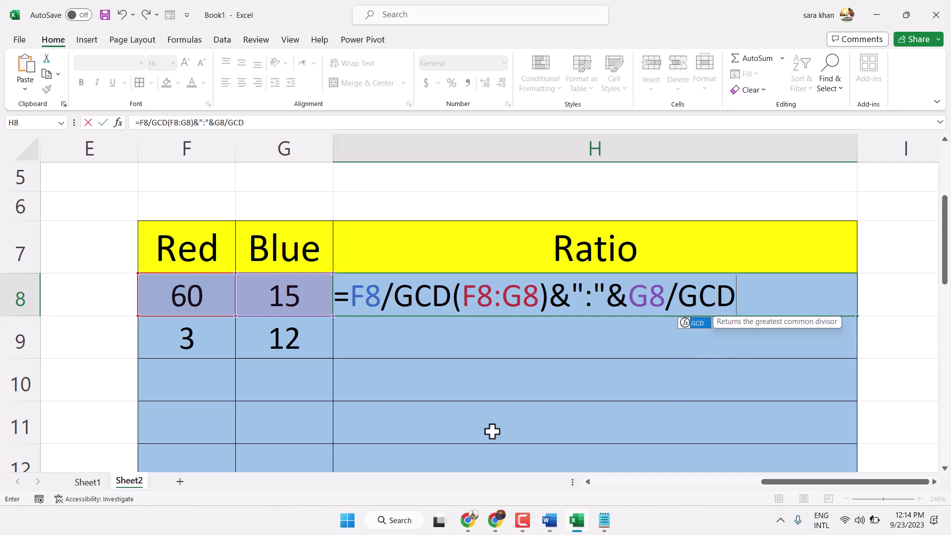
click(703, 325)
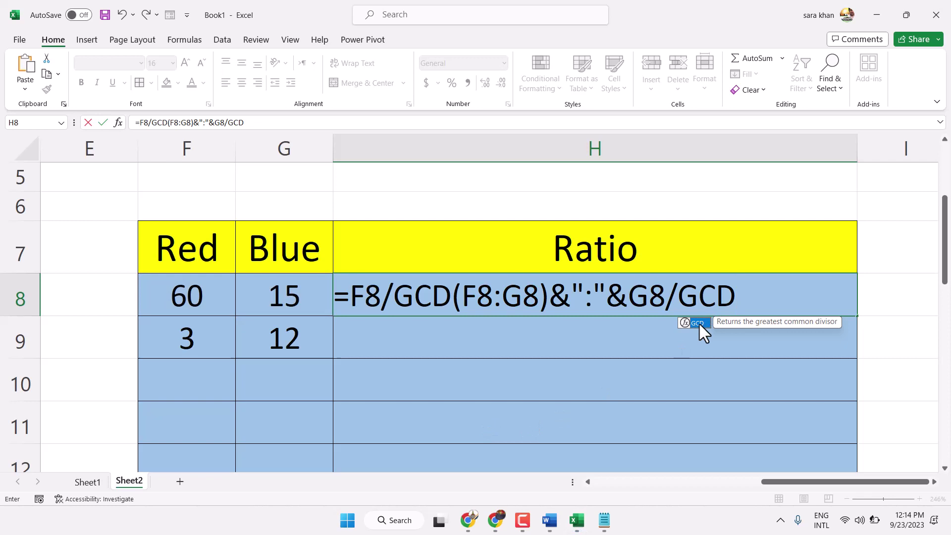
double_click(702, 325)
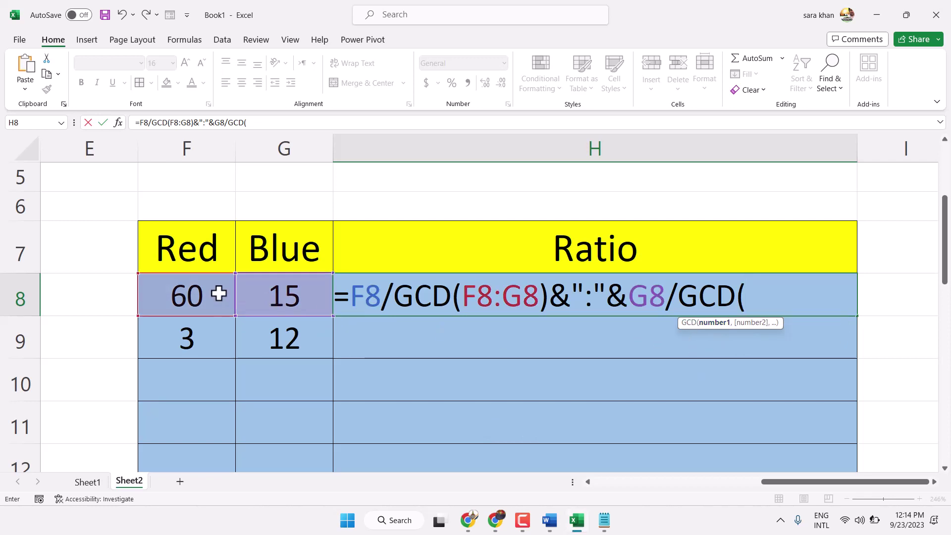
drag(187, 295, 281, 307)
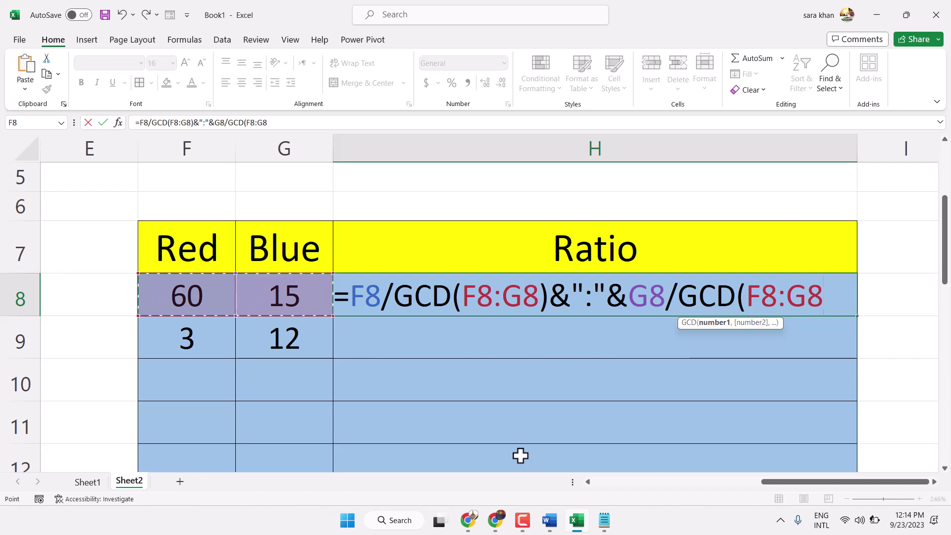
text())
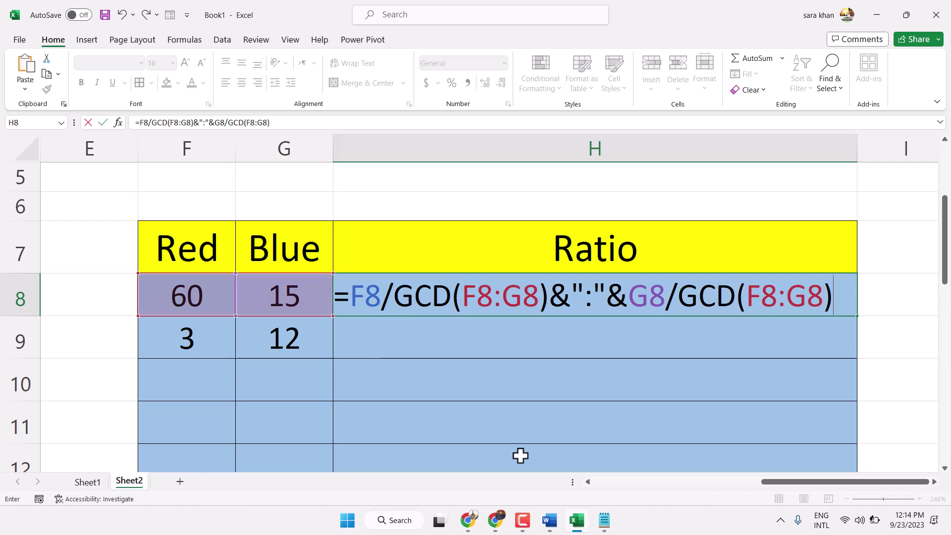
key(Return)
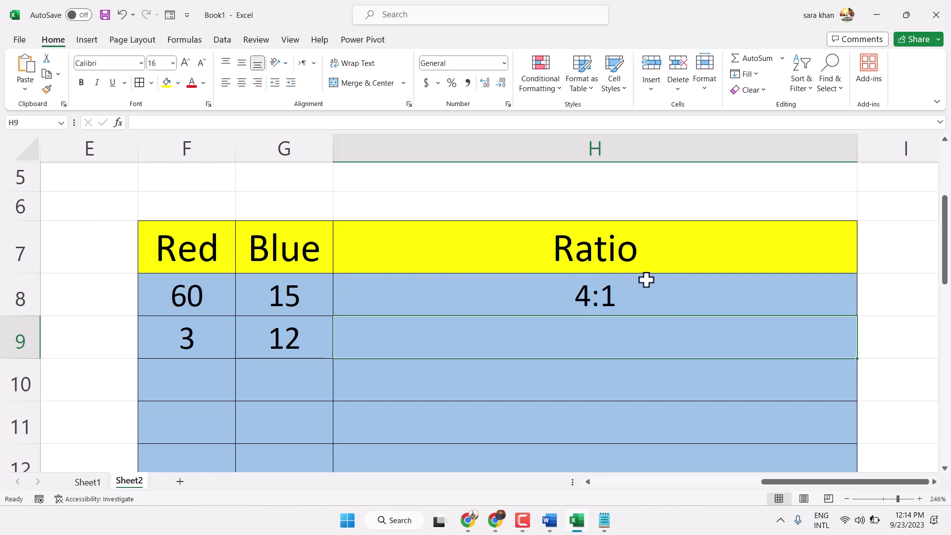
click(635, 293)
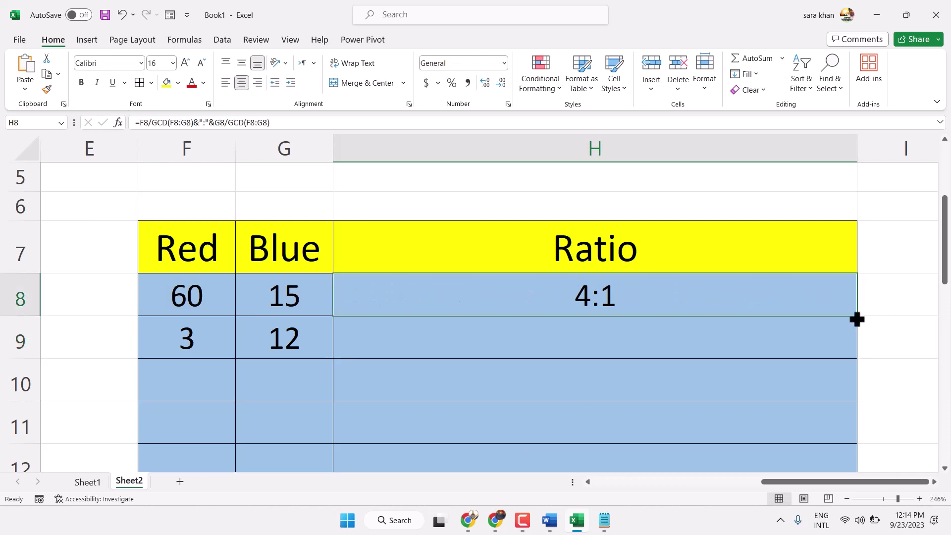
drag(857, 319, 855, 365)
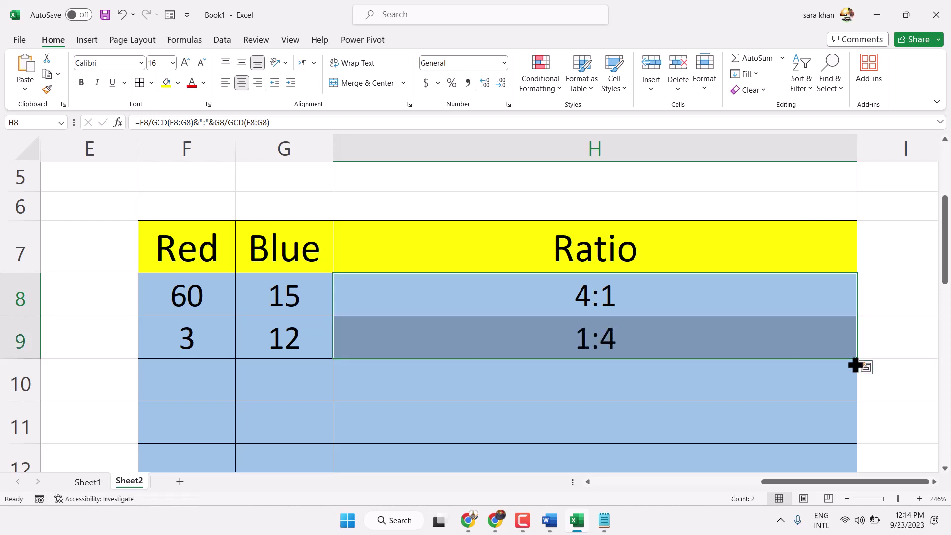
Enter Red/Blue pairs 33/12, 23/43 and 23/42 in rows 10–12.
click(214, 382)
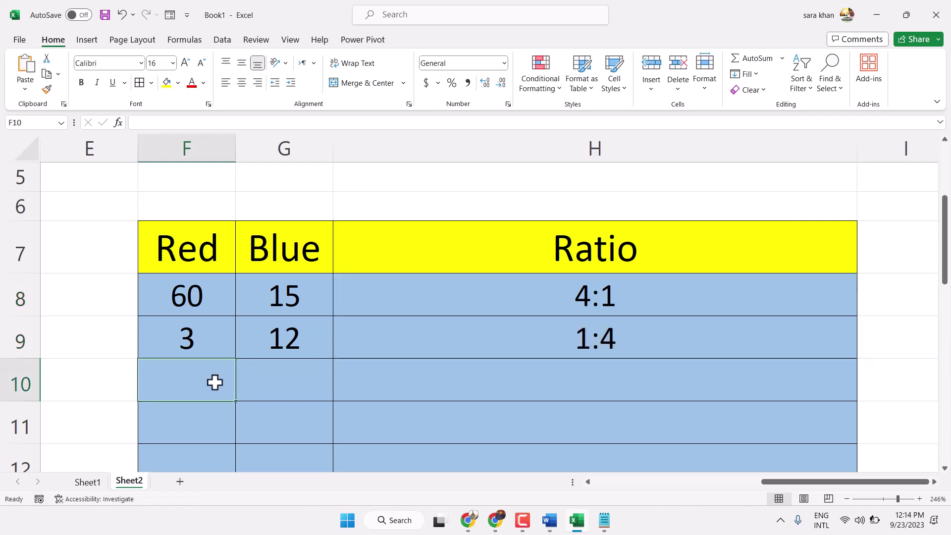
text(33)
click(280, 385)
text(12)
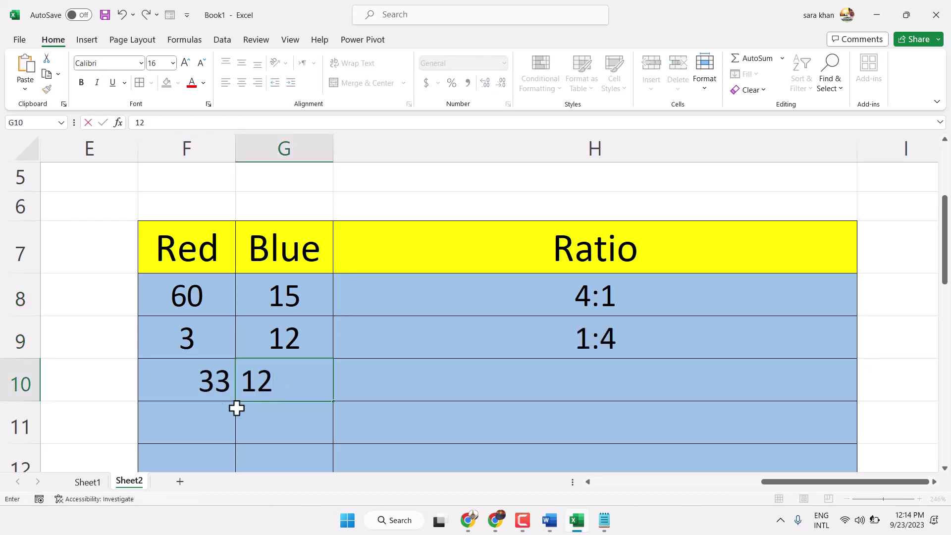
click(176, 419)
text(23)
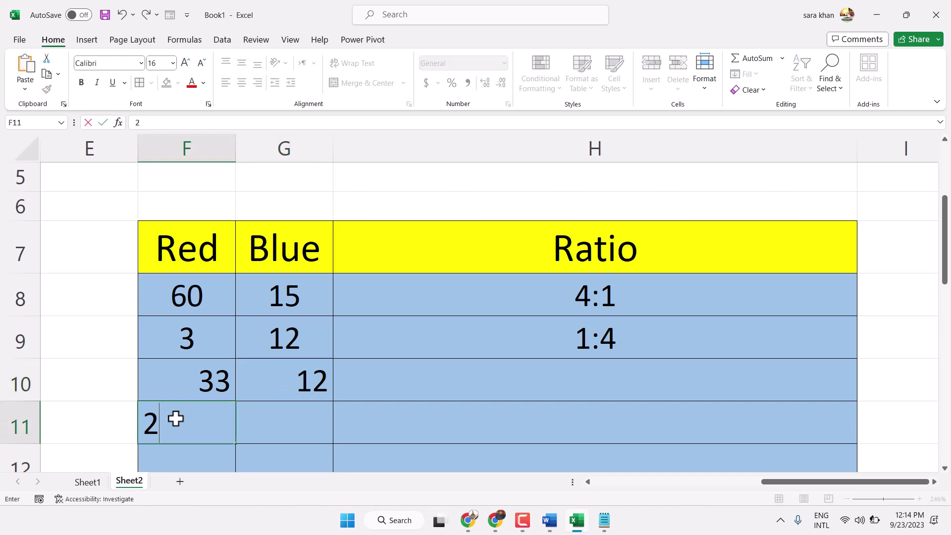
click(263, 424)
text(43)
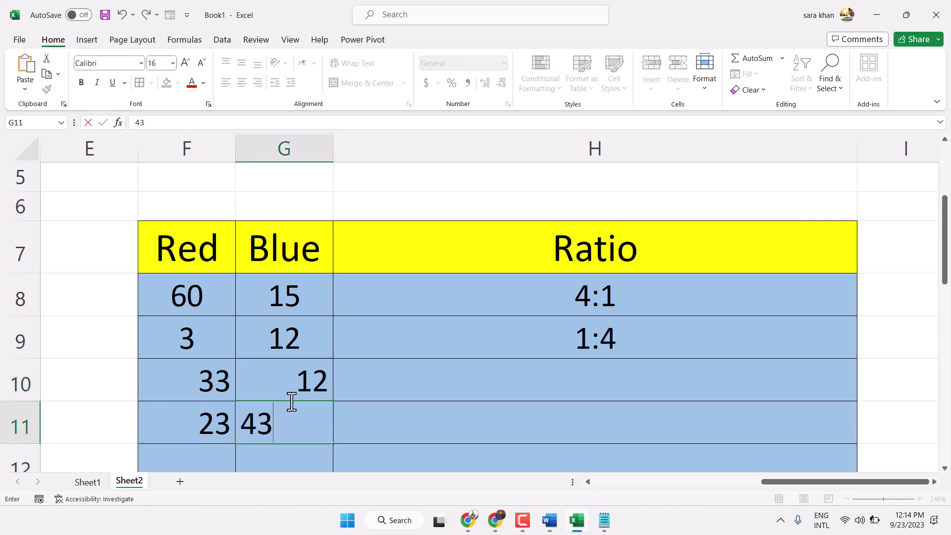
scroll(193, 280, down, 3)
click(191, 186)
text(23)
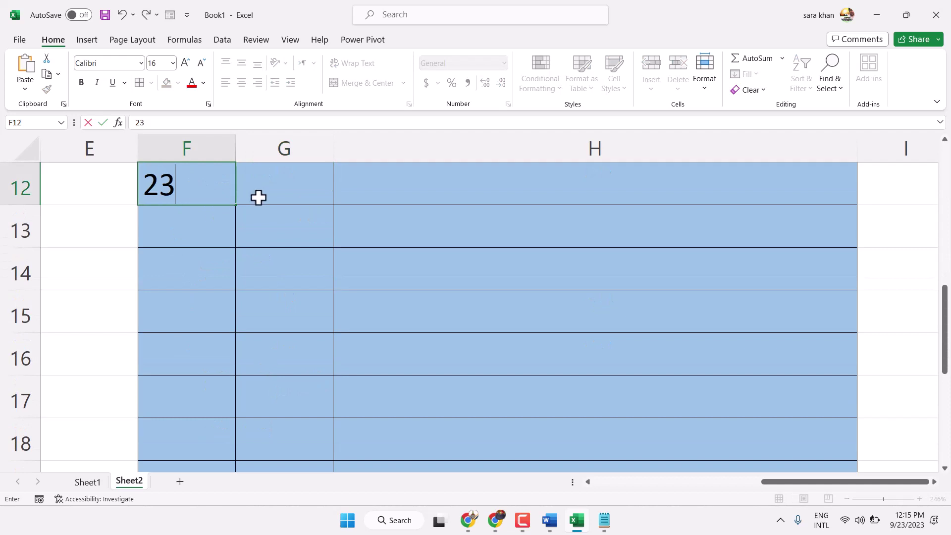
click(257, 197)
text(42)
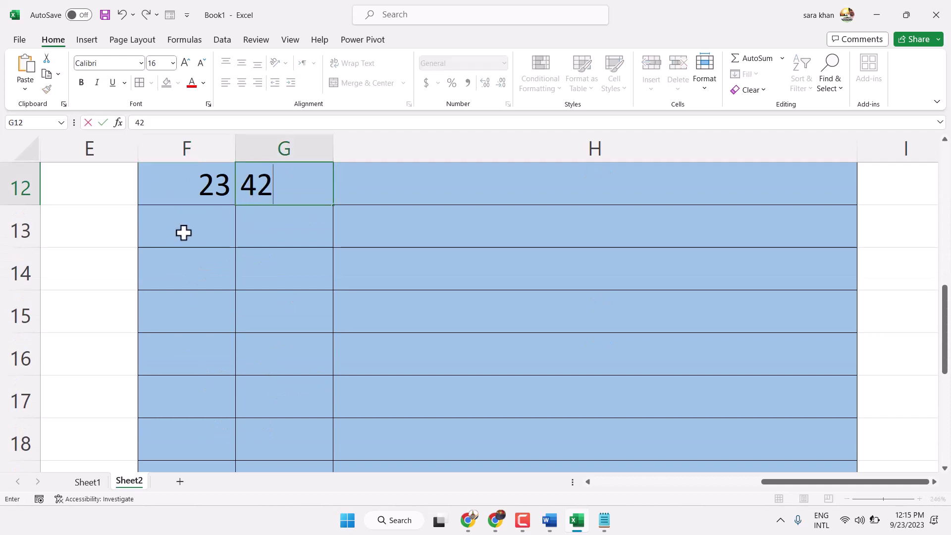
Enter Red/Blue pairs 2/6, 2/5, 22/77 and 33/55 in rows 13–16.
click(183, 233)
text(2)
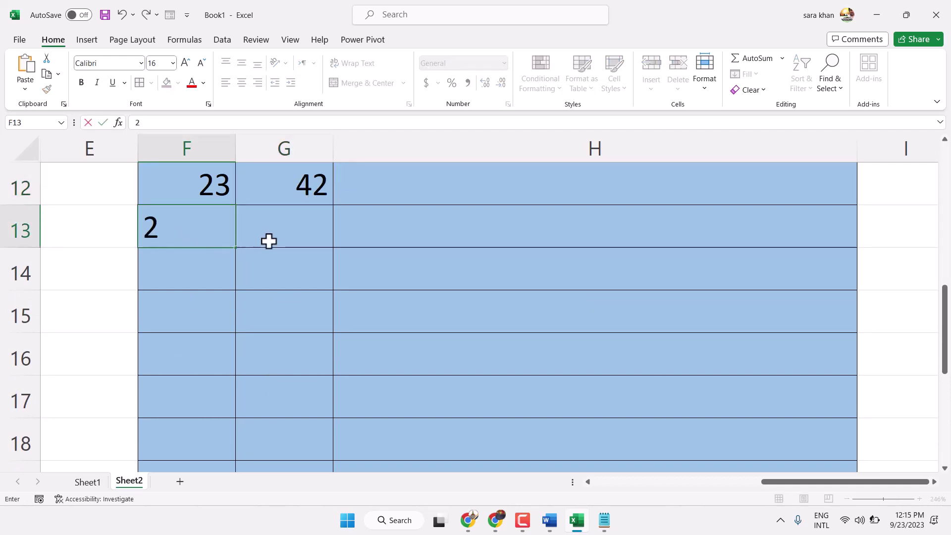
click(270, 240)
text(6)
click(210, 266)
text(2)
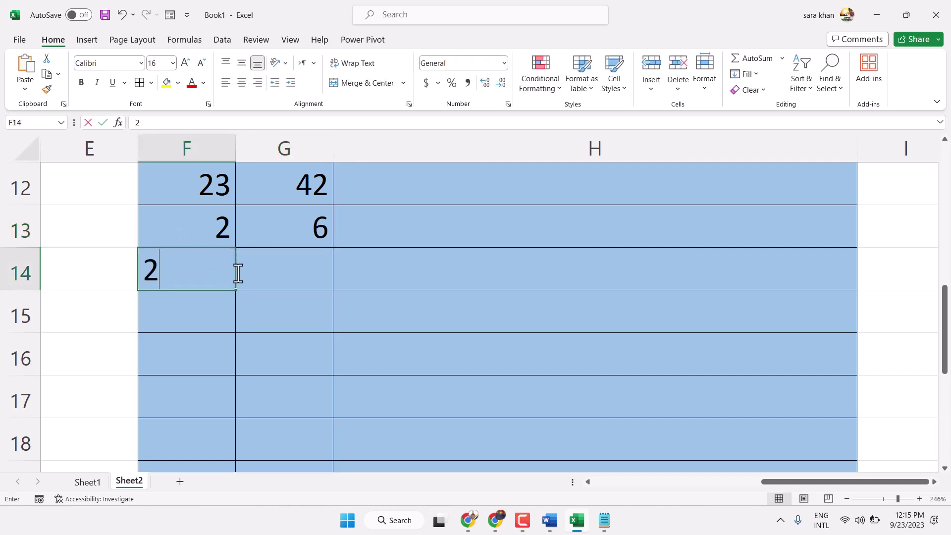
click(292, 276)
text(5)
click(192, 312)
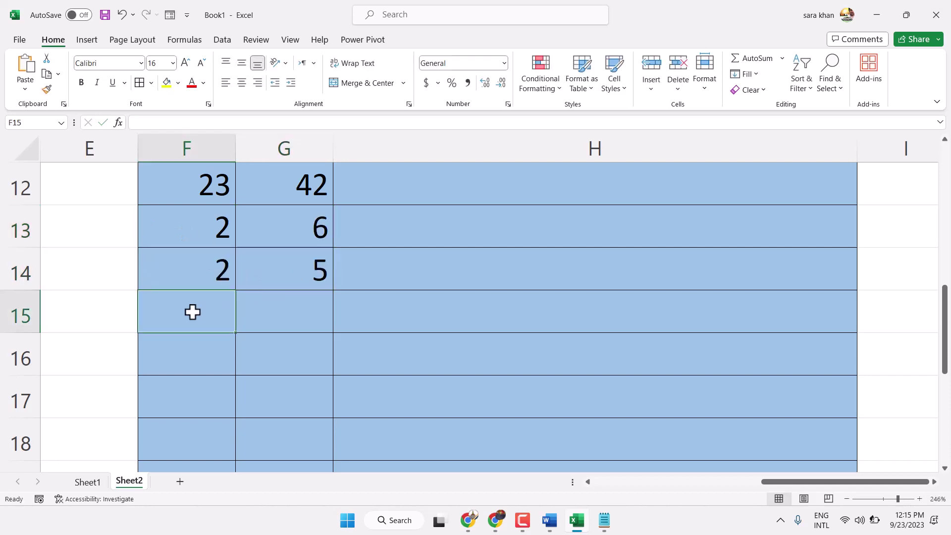
text(22)
click(297, 317)
text(77)
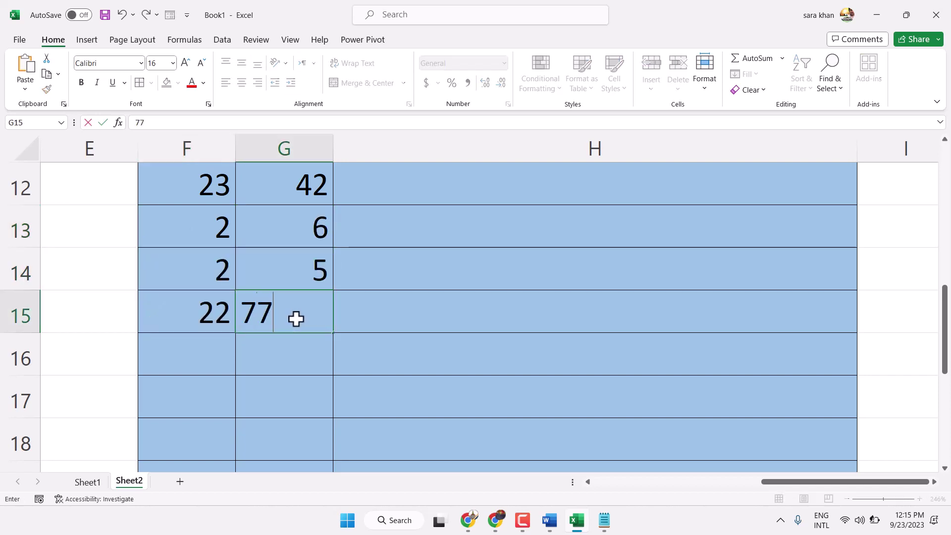
click(215, 346)
text(33)
click(278, 350)
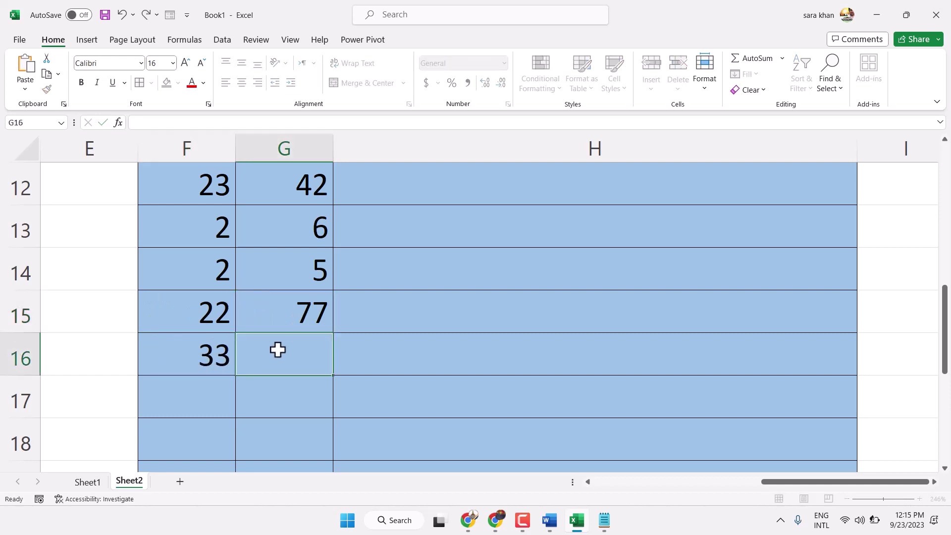
text(55)
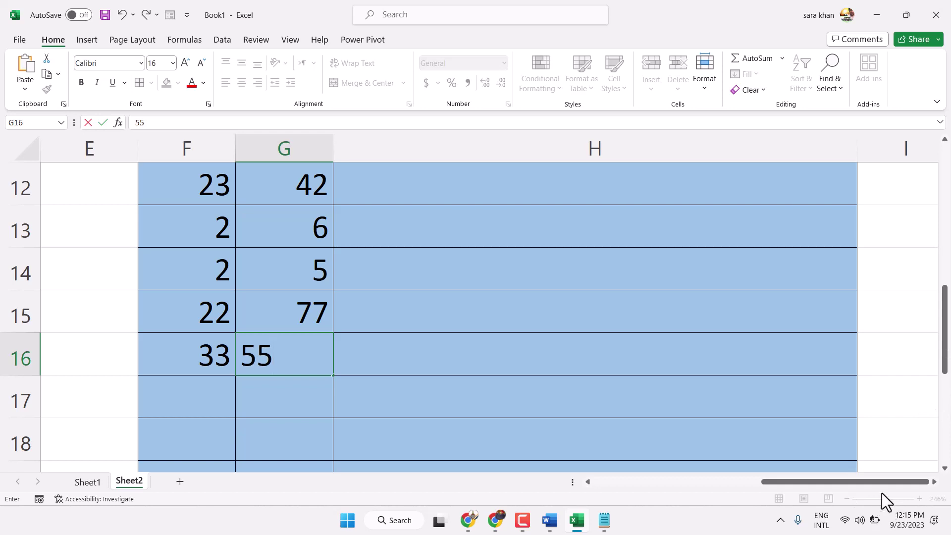
scroll(857, 396, up, 2)
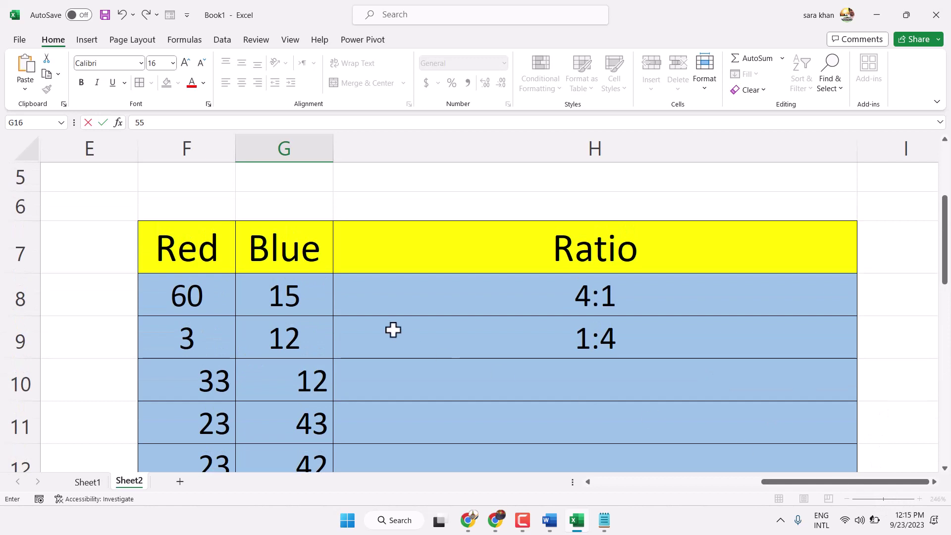
Fill the ratio formula from H9 down to H16 and right-align the Red and Blue numbers F8:G16.
scroll(393, 329, down, 2)
scroll(604, 336, up, 2)
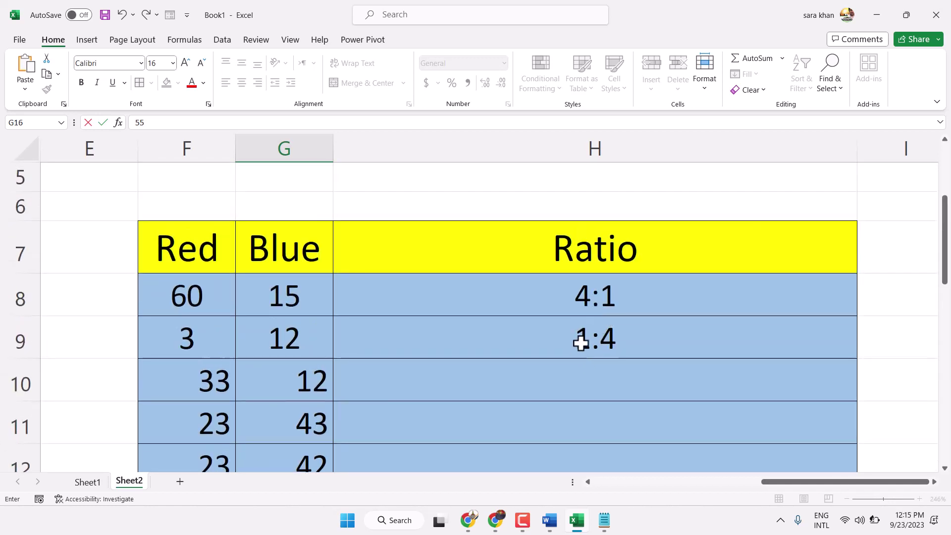
click(584, 340)
scroll(718, 356, down, 2)
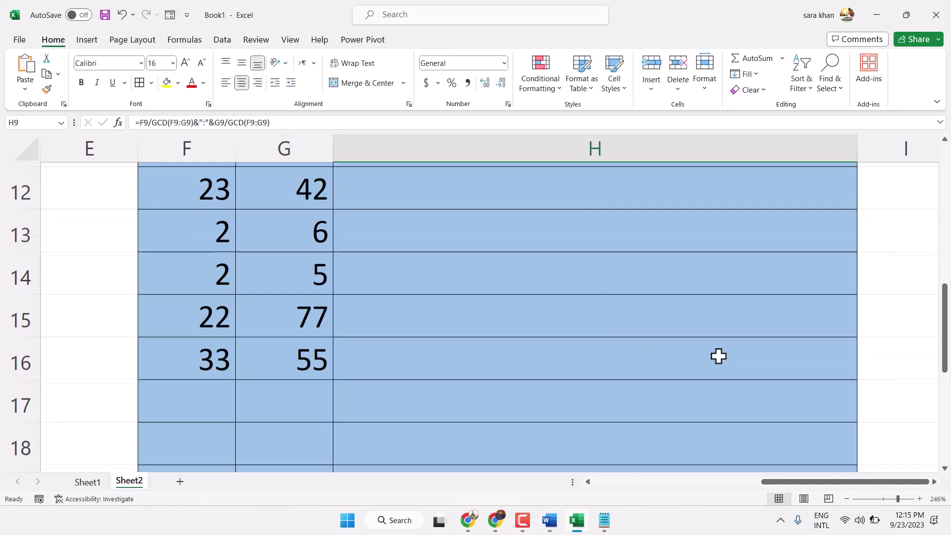
click(890, 500)
scroll(901, 315, up, 2)
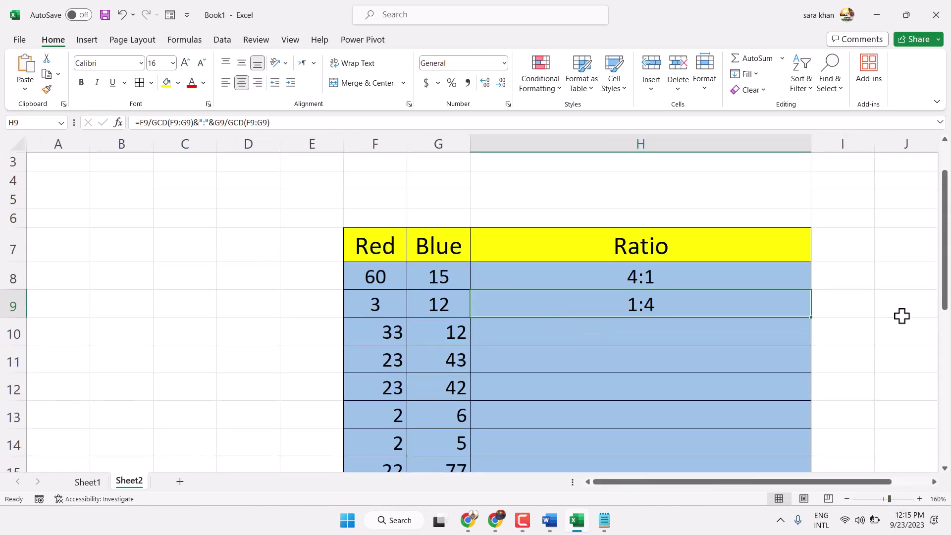
drag(812, 321, 811, 434)
click(882, 273)
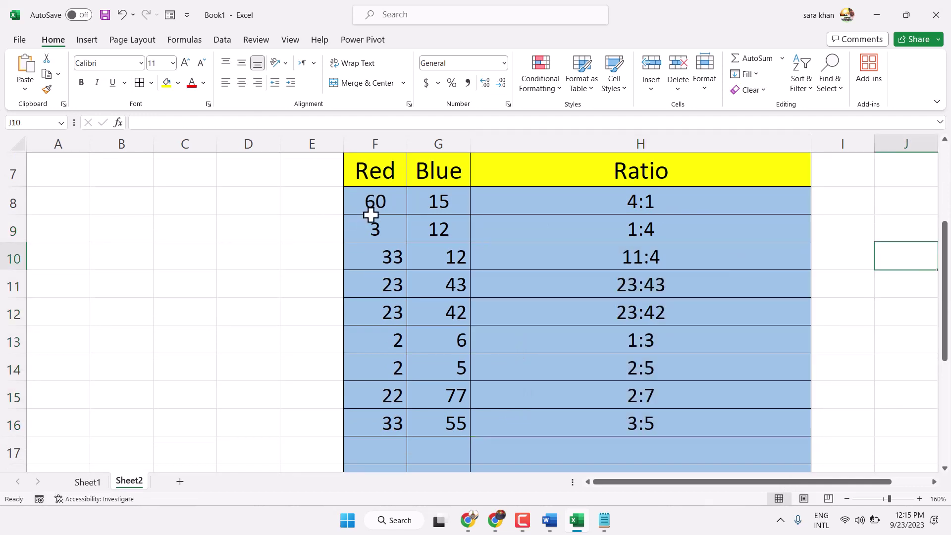
drag(364, 199, 426, 424)
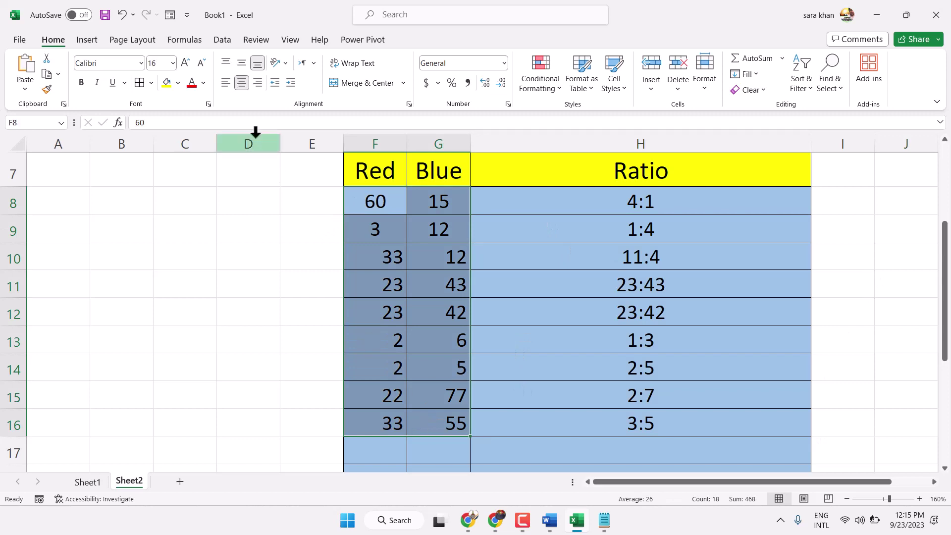
click(242, 84)
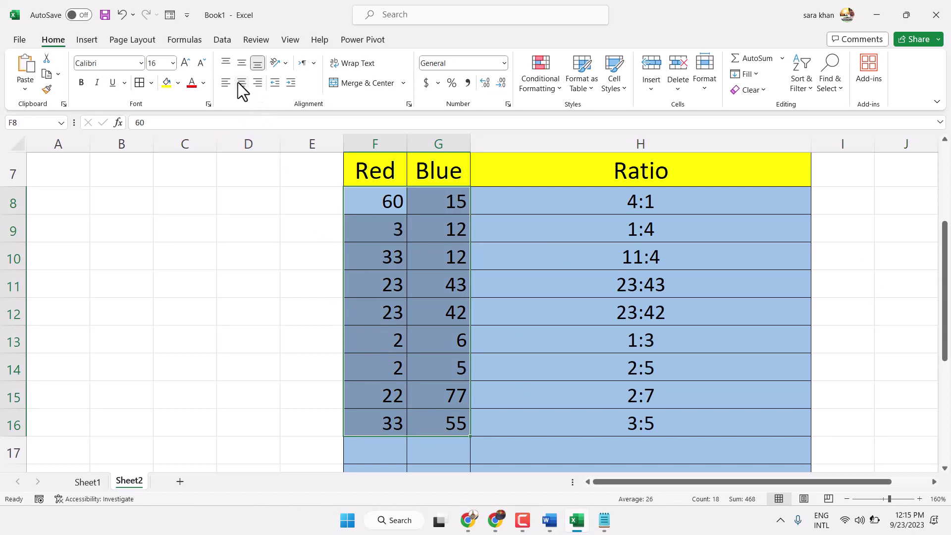